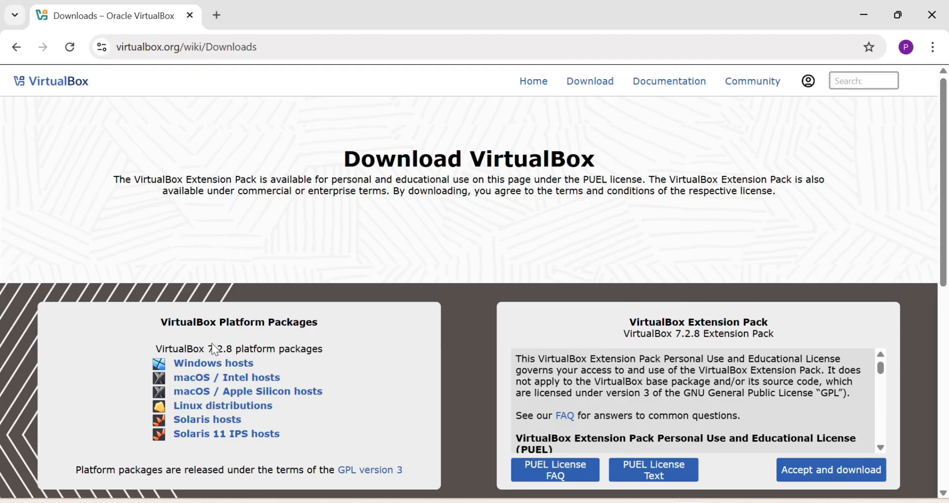
Step: Download the VirtualBox 7.2.8 platform package for Windows hosts and launch the downloaded installer
{"action": "left_click", "coordinate": [221, 371]}
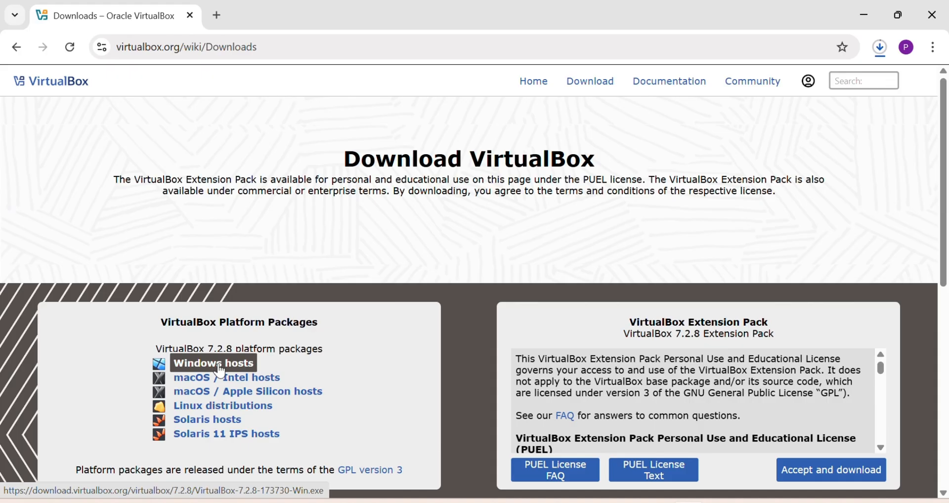
{"action": "left_click", "coordinate": [875, 49]}
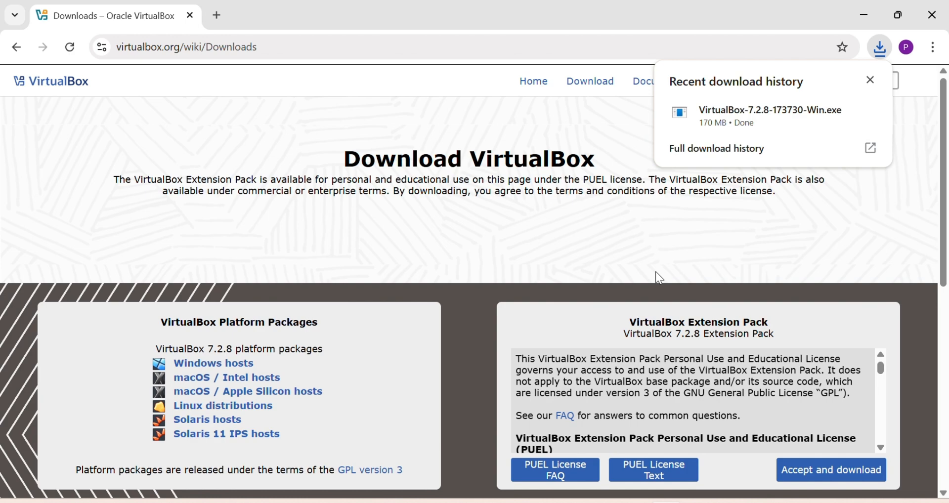
{"action": "left_click", "coordinate": [732, 118]}
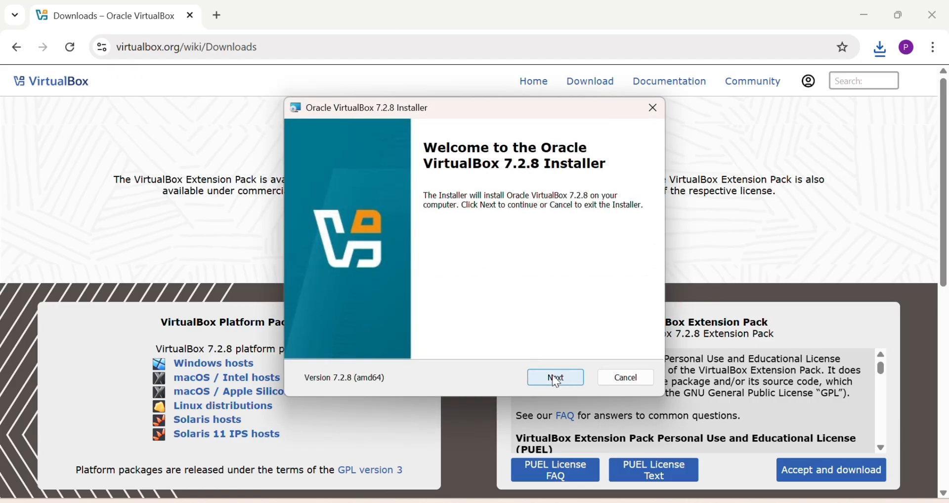
Step: Proceed past the installer's welcome page and accept the terms of the license agreement
{"action": "left_click", "coordinate": [554, 377]}
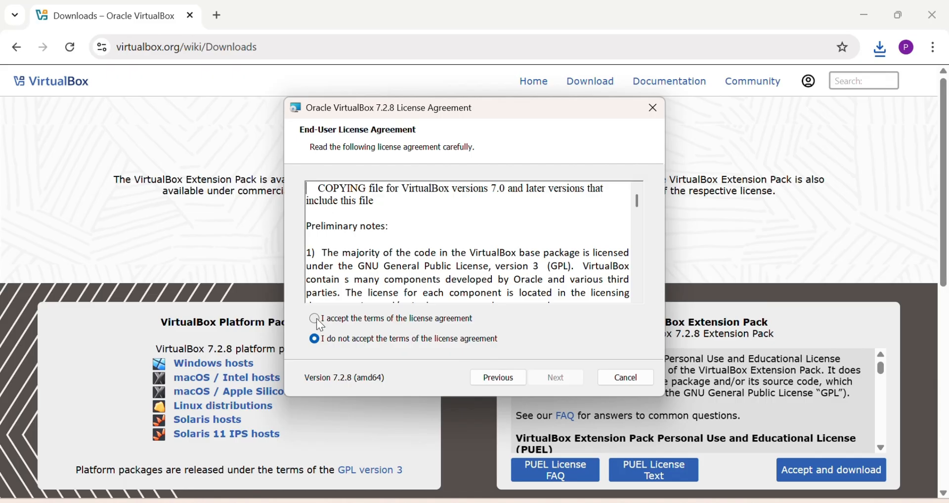
{"action": "left_click", "coordinate": [316, 318]}
{"action": "left_click", "coordinate": [555, 379]}
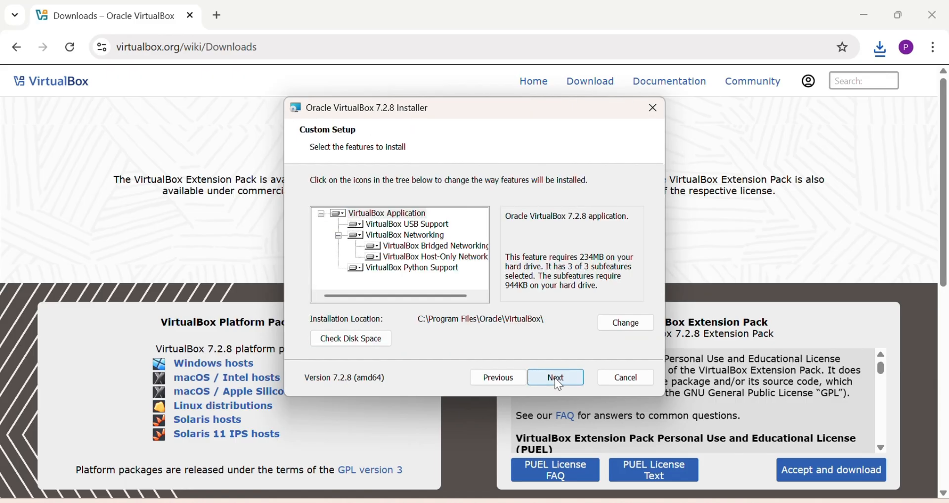
Step: Install VirtualBox with the default features, location and startup options, accepting the network disconnection, and finish with Start Oracle VirtualBox 7.2.8 enabled
{"action": "left_click", "coordinate": [555, 378]}
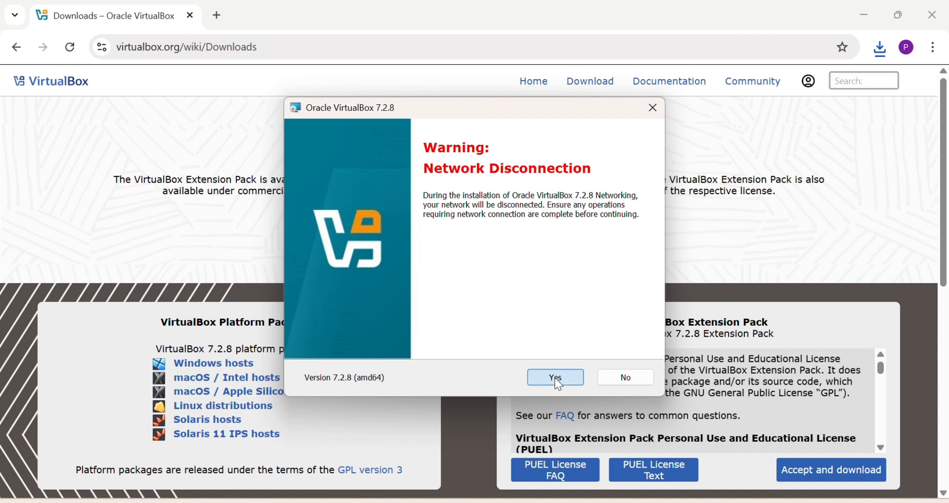
{"action": "left_click", "coordinate": [554, 378]}
{"action": "left_click", "coordinate": [554, 378]}
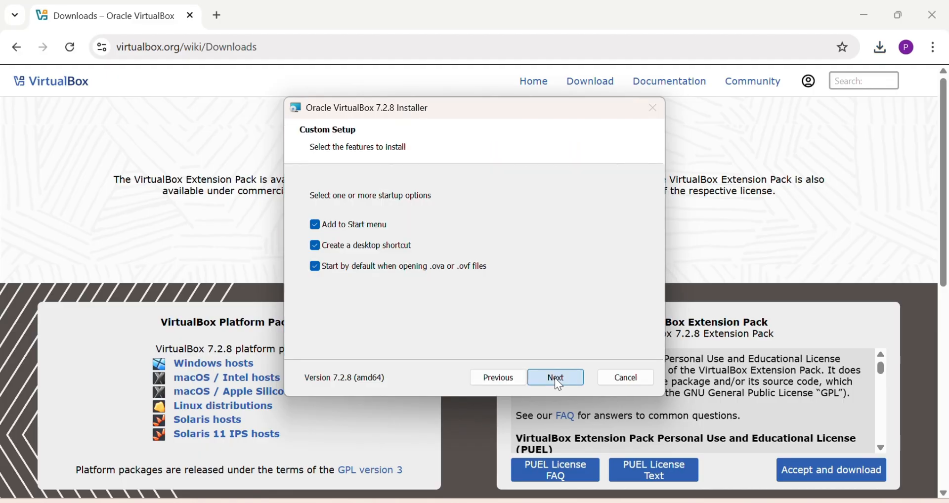
{"action": "left_click", "coordinate": [557, 380]}
{"action": "left_click", "coordinate": [554, 378]}
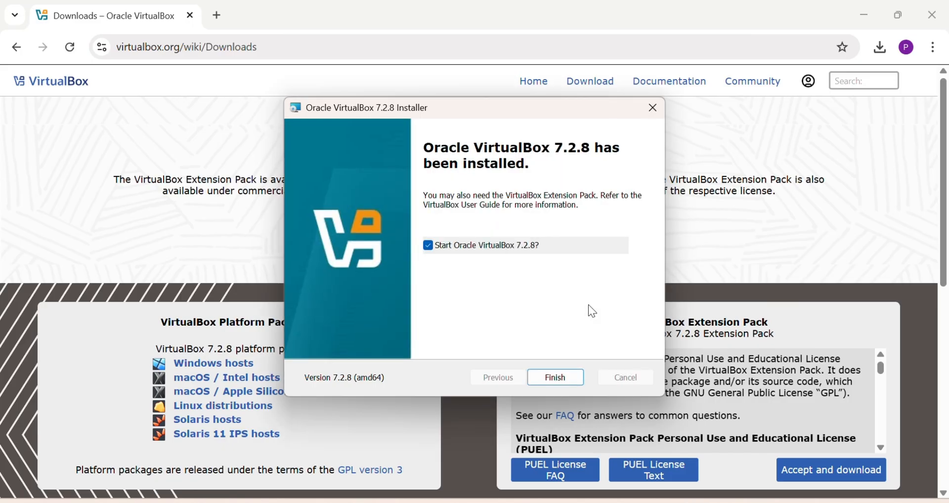
{"action": "left_click", "coordinate": [565, 378]}
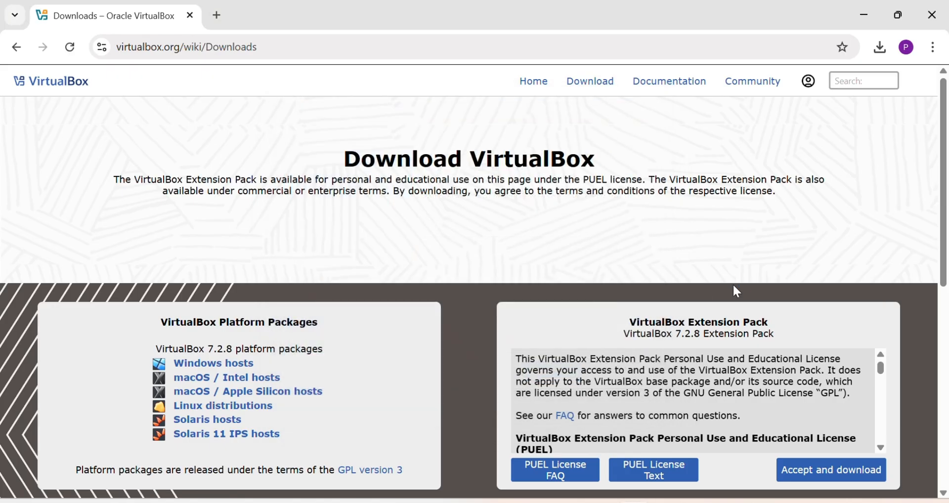
Step: Switch to Oracle VirtualBox Manager and maximize its window
{"action": "left_click", "coordinate": [699, 502]}
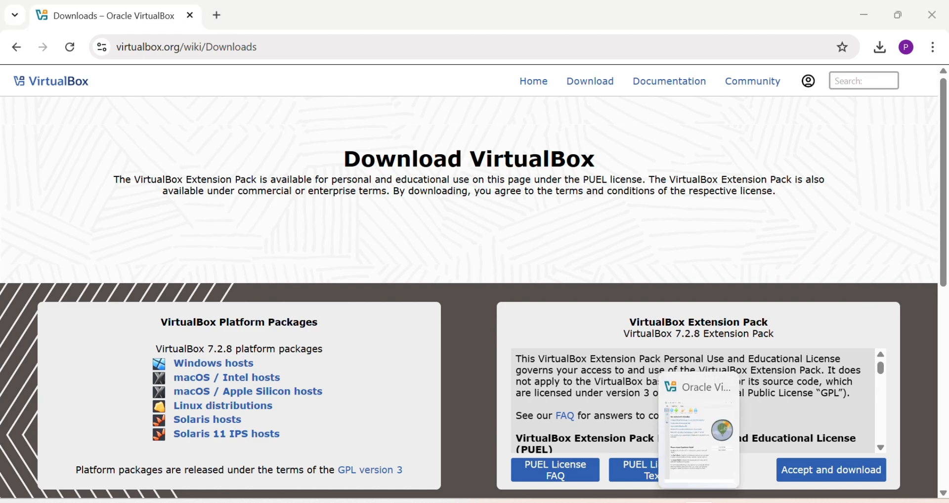
{"action": "left_click", "coordinate": [699, 435]}
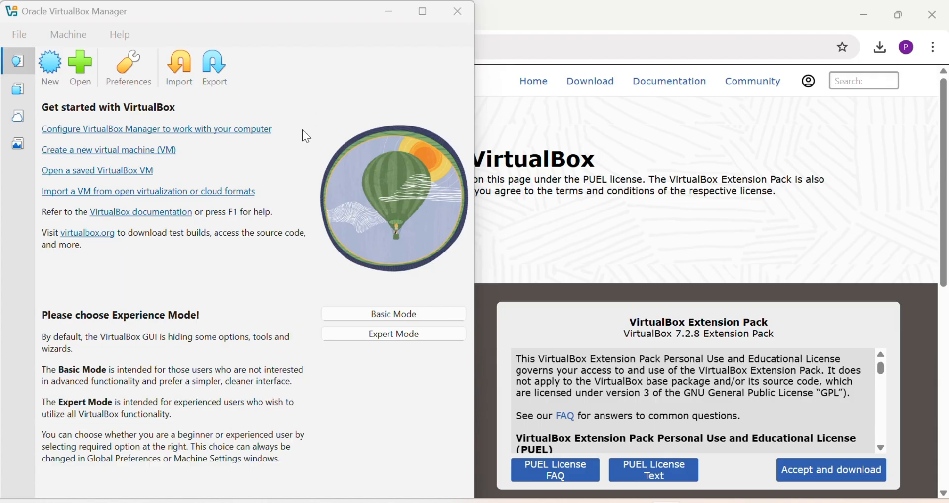
{"action": "left_click_drag", "start_coordinate": [269, 8], "coordinate": [469, 125]}
{"action": "left_click", "coordinate": [624, 124]}
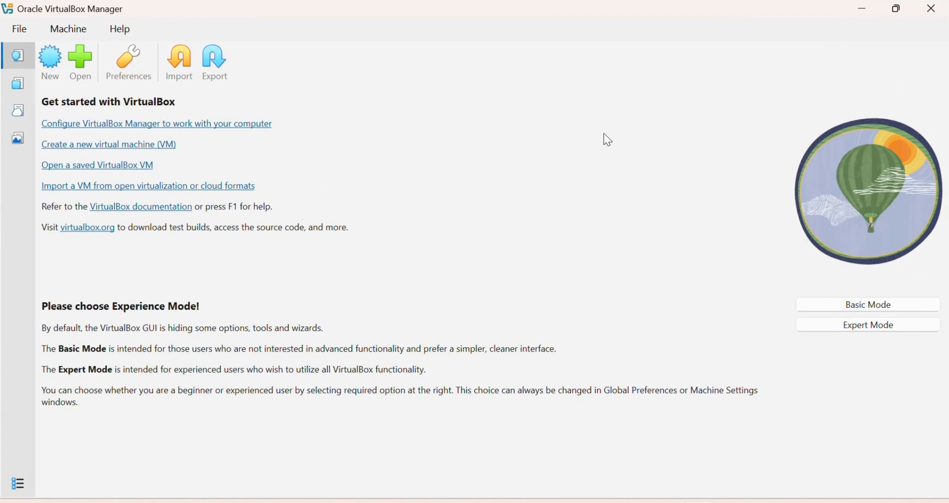
{"action": "left_click", "coordinate": [50, 63]}
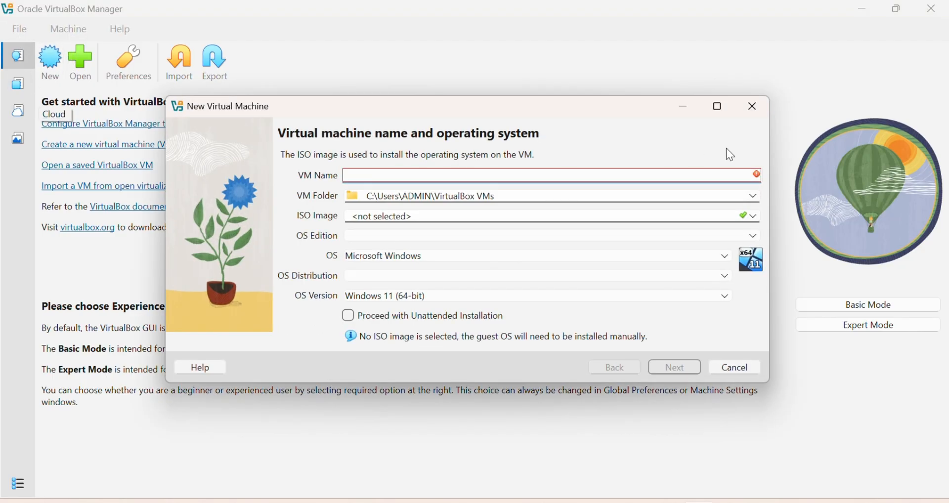
{"action": "left_click", "coordinate": [753, 106]}
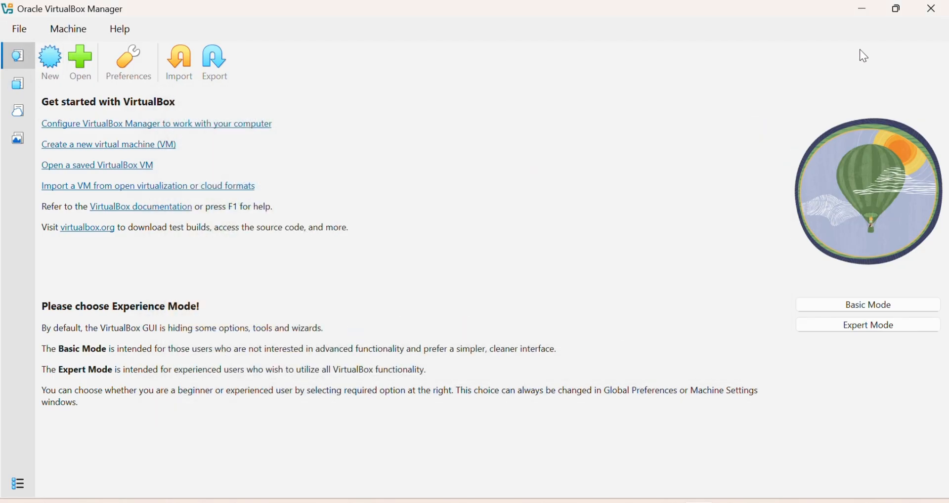
Step: Return to the browser, search Google for "ubuntu" in a new tab and open the official Ubuntu website
{"action": "left_click", "coordinate": [866, 11]}
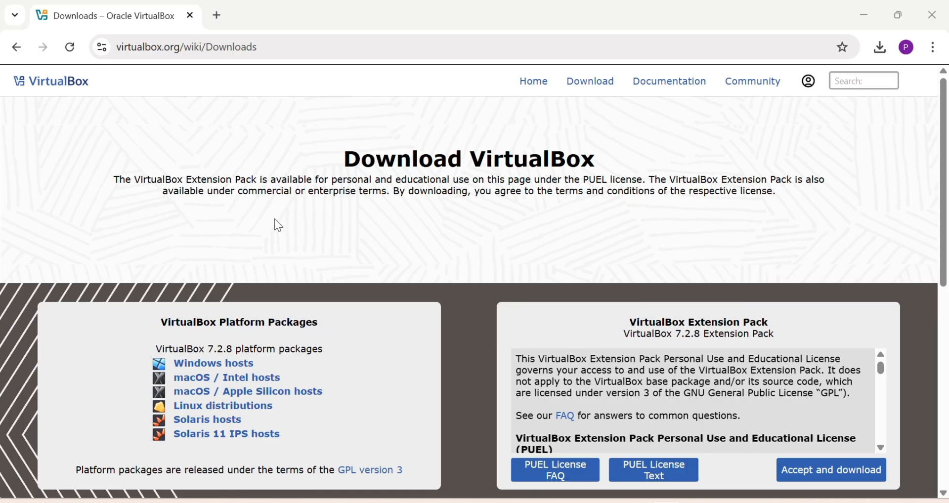
{"action": "left_click", "coordinate": [217, 15]}
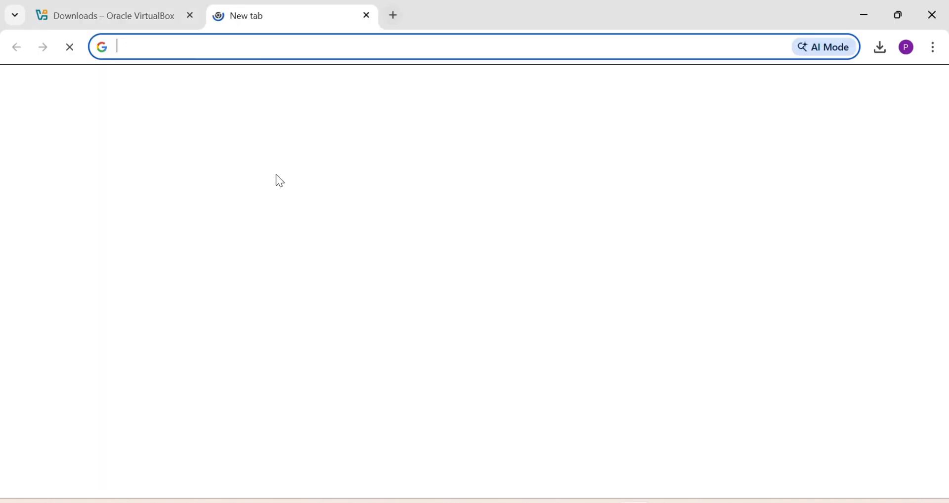
{"action": "left_click", "coordinate": [328, 277]}
{"action": "type", "text": "u"}
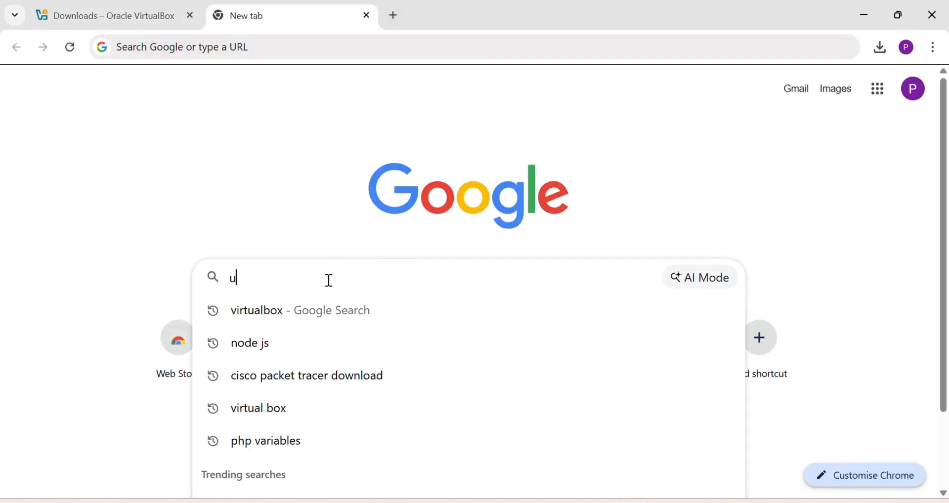
{"action": "type", "text": "buntu"}
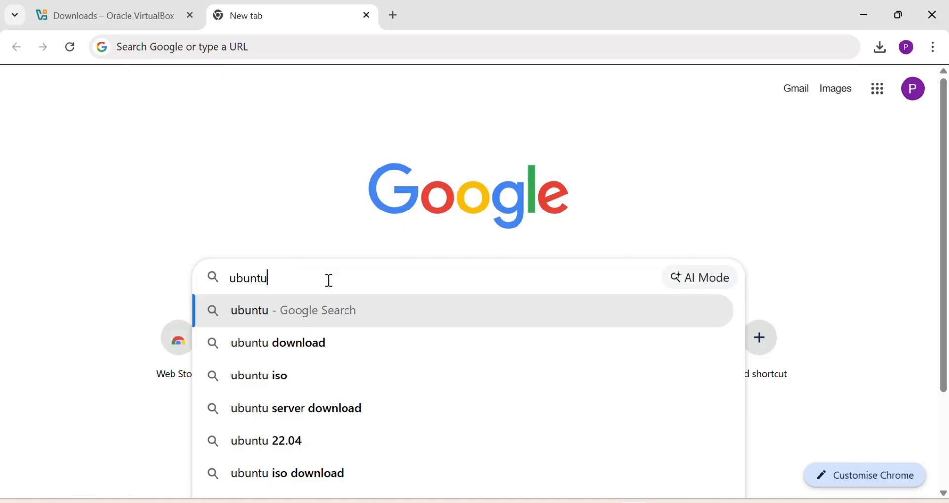
{"action": "key", "text": "Return"}
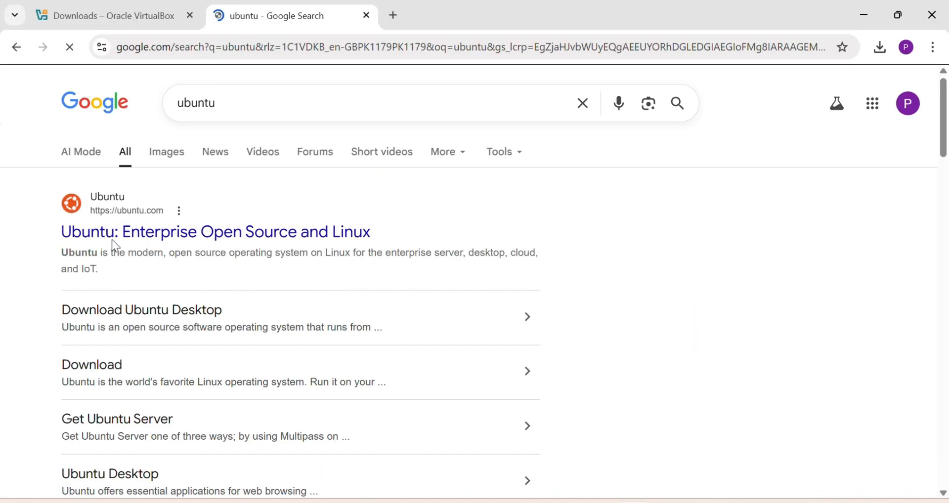
{"action": "left_click", "coordinate": [121, 237]}
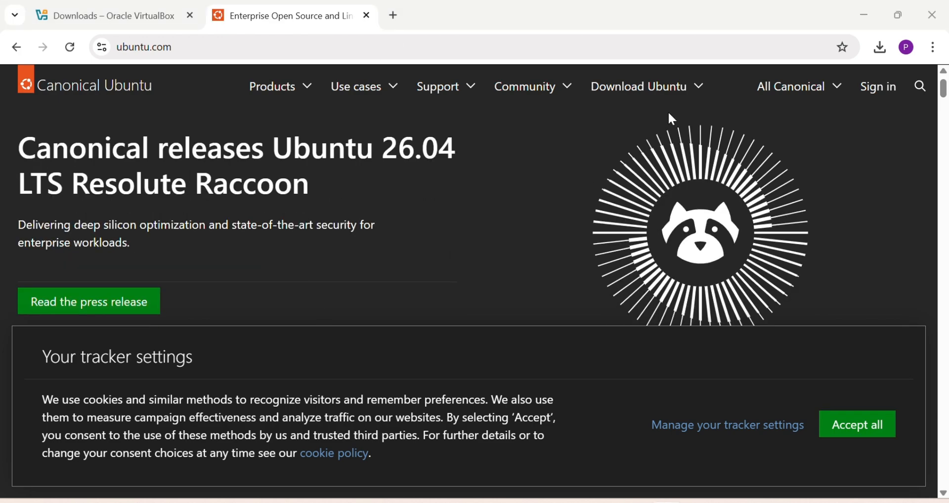
Step: Download Ubuntu Desktop 26.04 LTS for the ARM 64-bit architecture and check the browser's downloads
{"action": "left_click", "coordinate": [657, 92]}
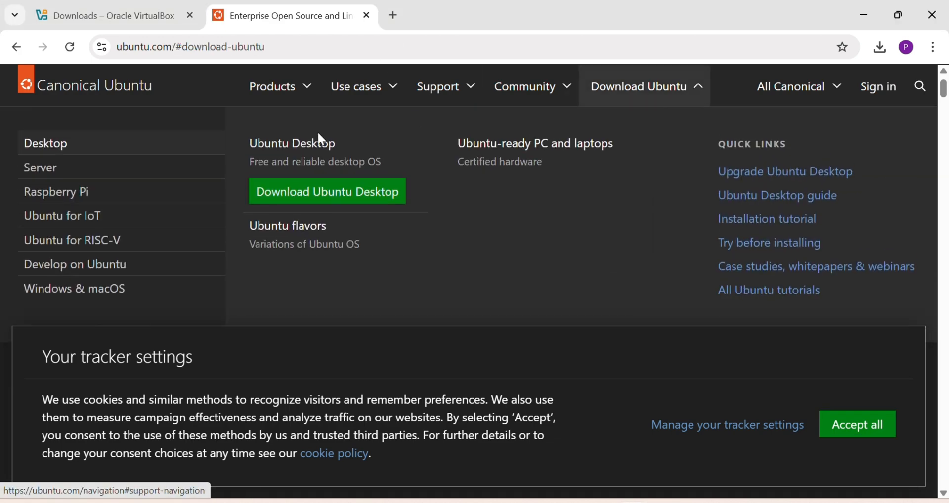
{"action": "left_click", "coordinate": [289, 151]}
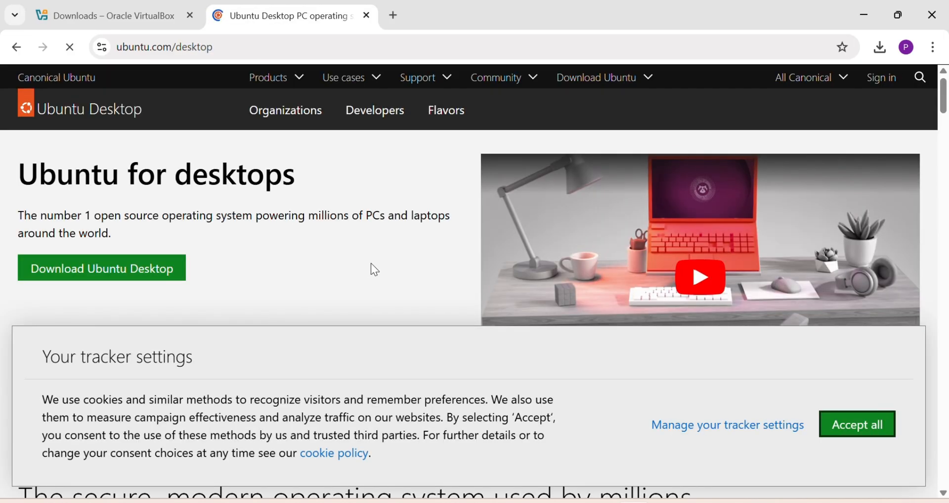
{"action": "left_click", "coordinate": [160, 271]}
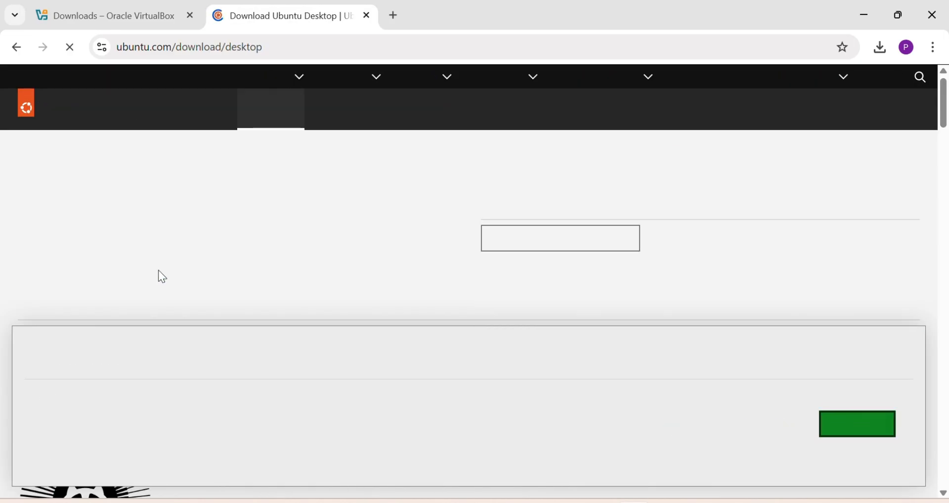
{"action": "scroll", "coordinate": [349, 273], "scroll_direction": "down", "scroll_amount": 3}
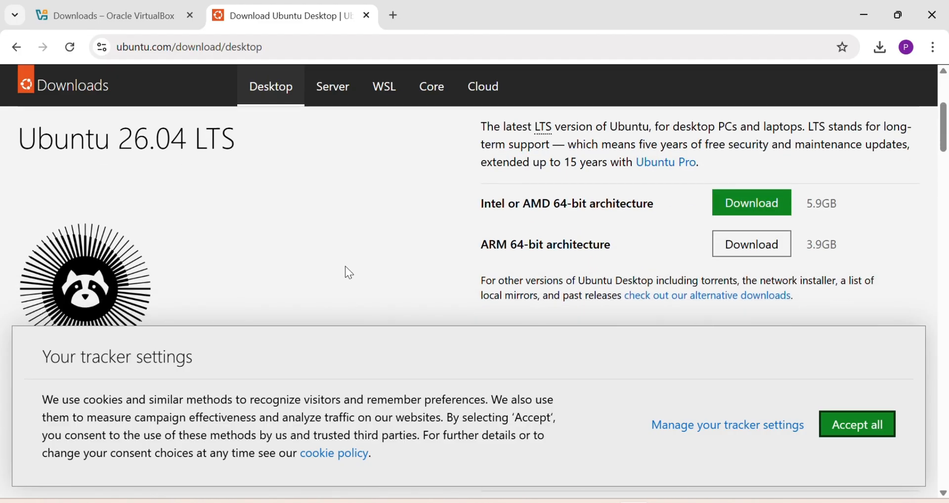
{"action": "left_click", "coordinate": [765, 251]}
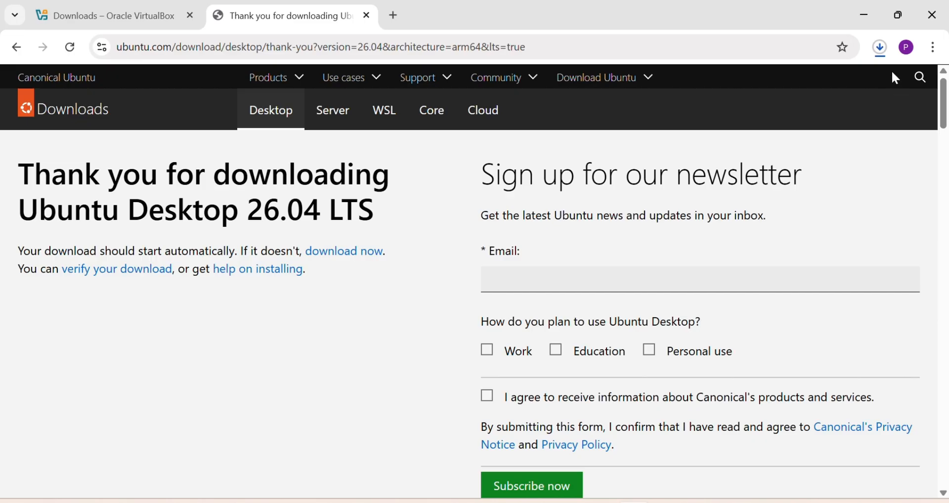
{"action": "left_click", "coordinate": [882, 48]}
Step: Switch to Oracle VirtualBox Manager and start a new virtual machine named "ubunto 26.04" with the OS version Ubuntu (64-bit)
{"action": "left_click", "coordinate": [700, 502]}
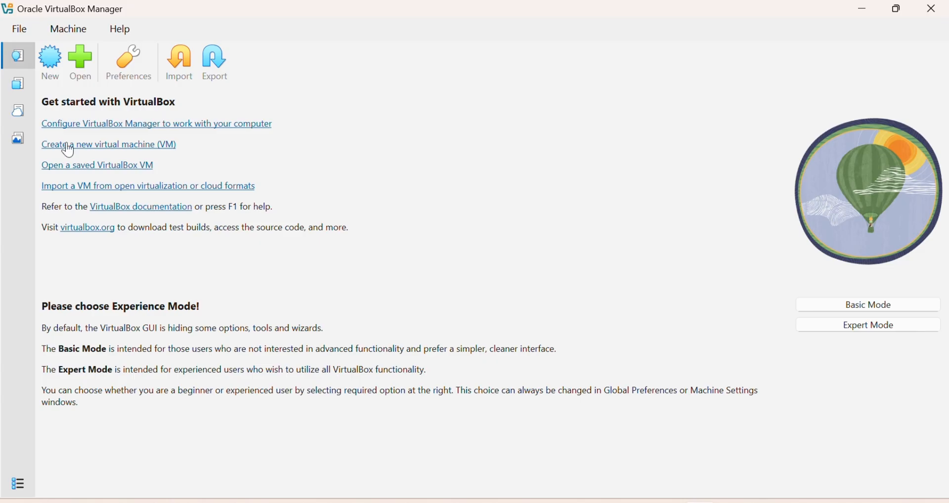
{"action": "left_click", "coordinate": [57, 72]}
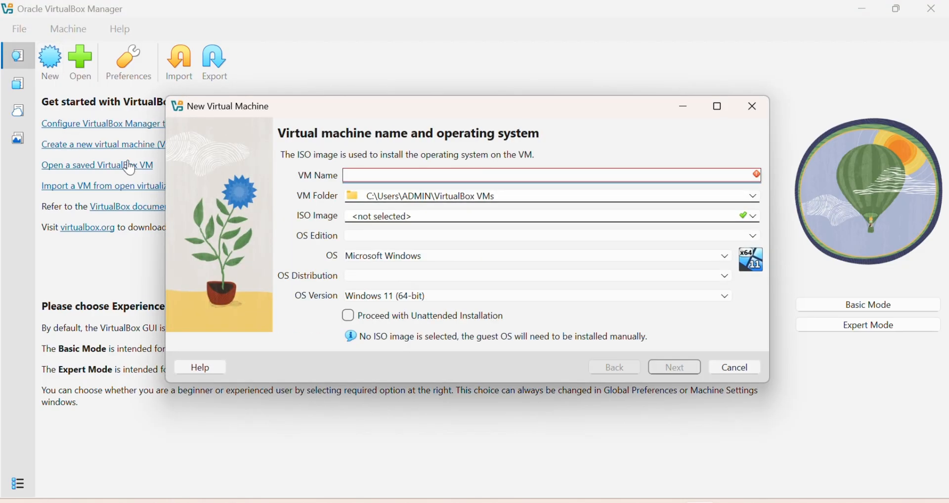
{"action": "type", "text": "ub"}
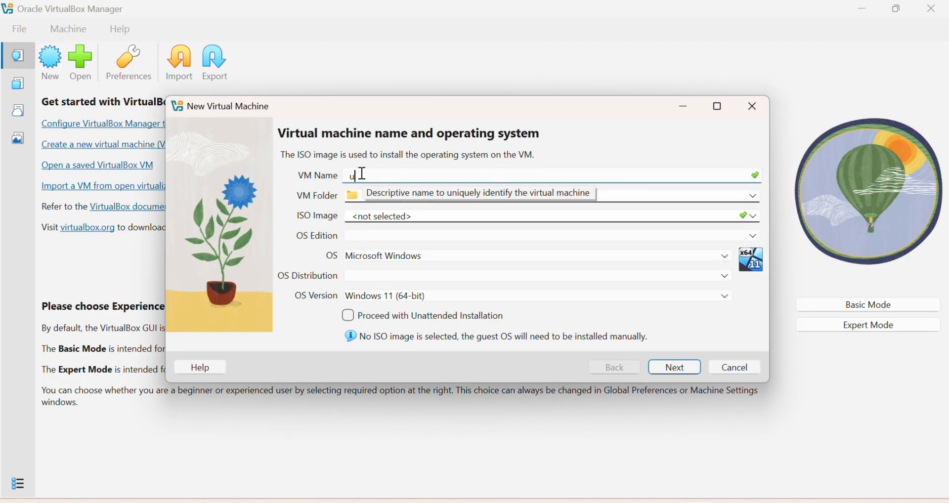
{"action": "type", "text": "untu"}
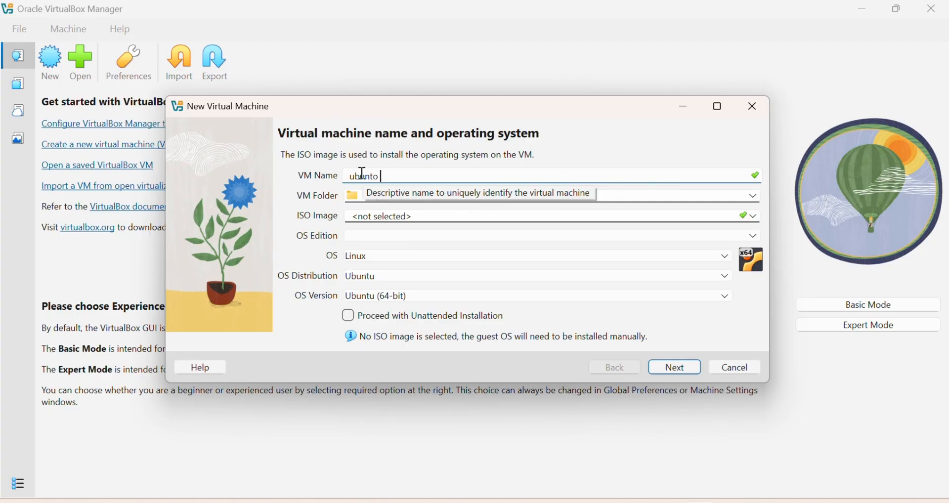
{"action": "type", "text": " 26.04"}
{"action": "left_click", "coordinate": [393, 297]}
{"action": "left_click", "coordinate": [388, 324]}
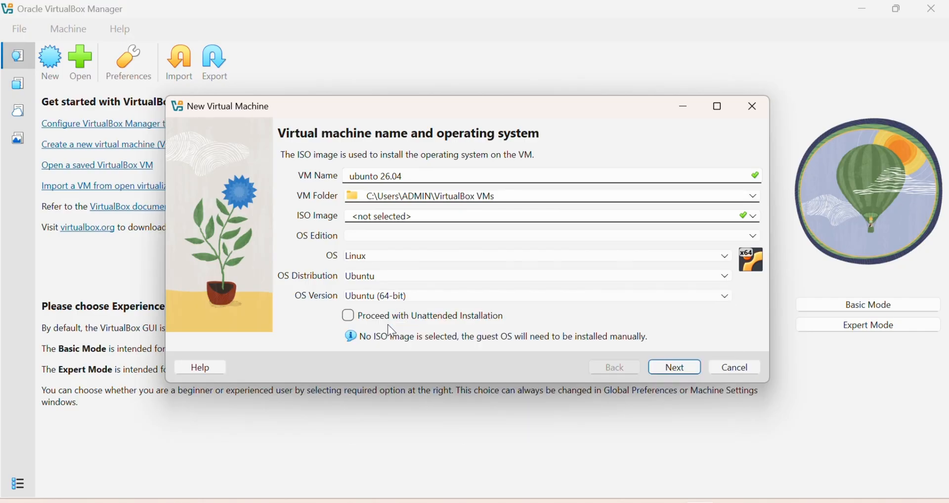
{"action": "left_click", "coordinate": [668, 368]}
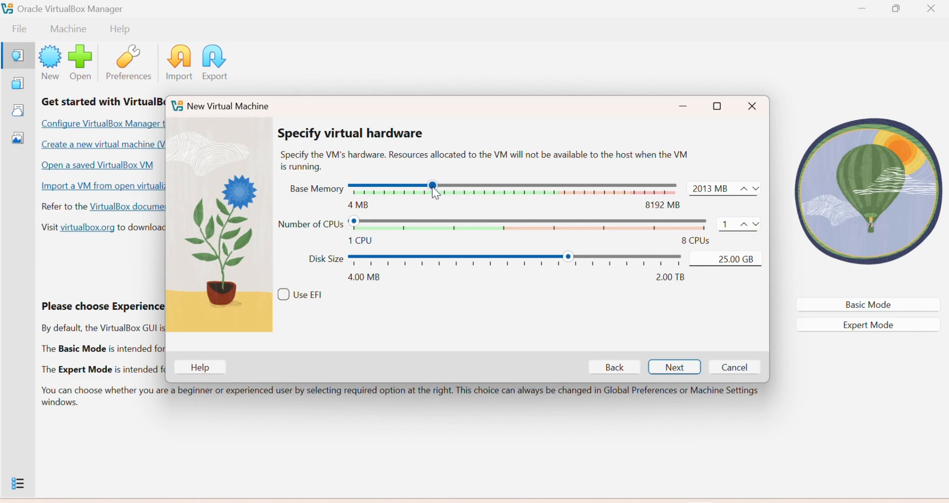
Step: Set the virtual machine's base memory to 4989 MB and its CPUs to 3, keep the 25.00 GB disk, and create it
{"action": "left_click_drag", "start_coordinate": [435, 190], "coordinate": [549, 187]}
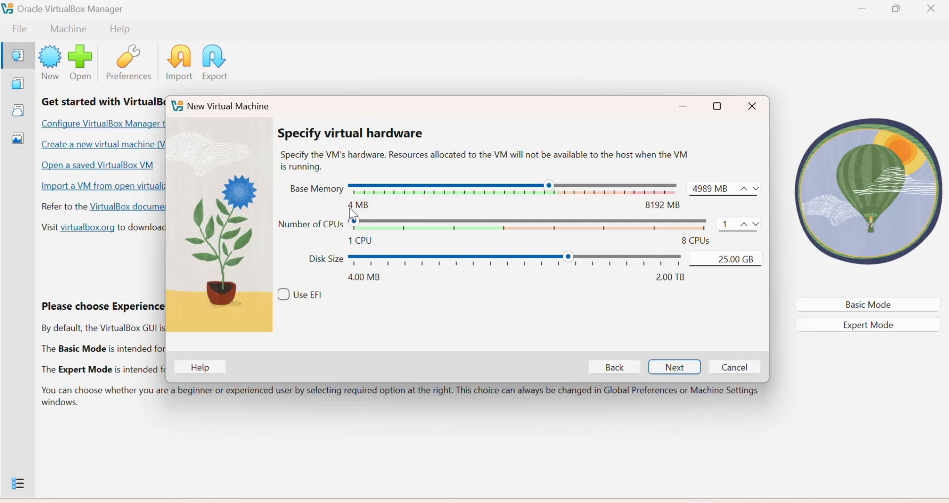
{"action": "left_click_drag", "start_coordinate": [354, 224], "coordinate": [452, 232]}
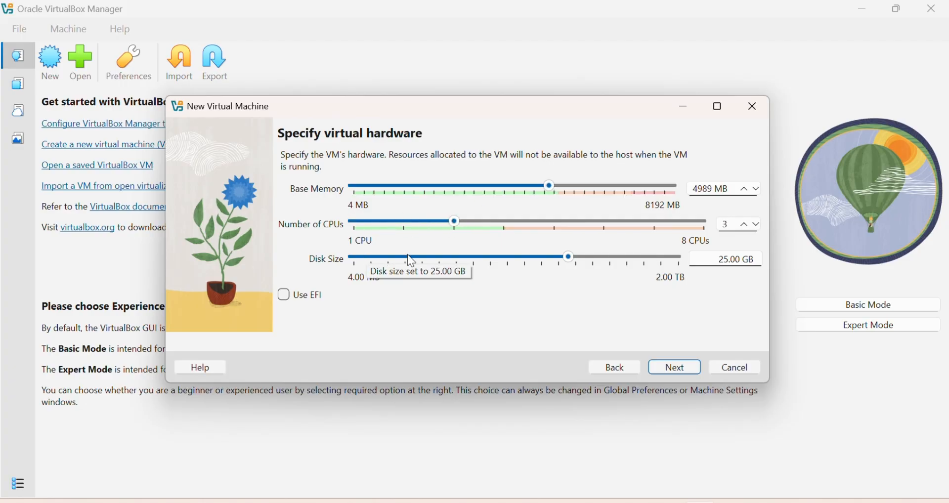
{"action": "left_click", "coordinate": [689, 367]}
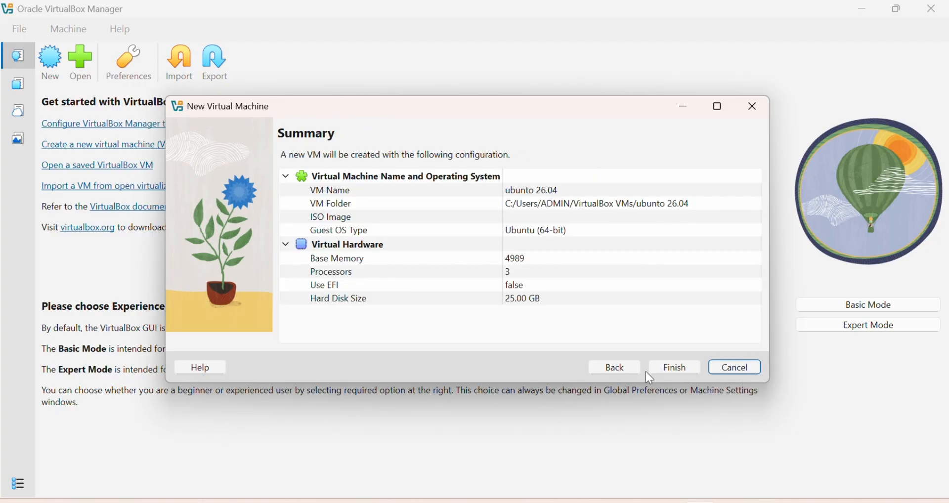
{"action": "left_click", "coordinate": [673, 372]}
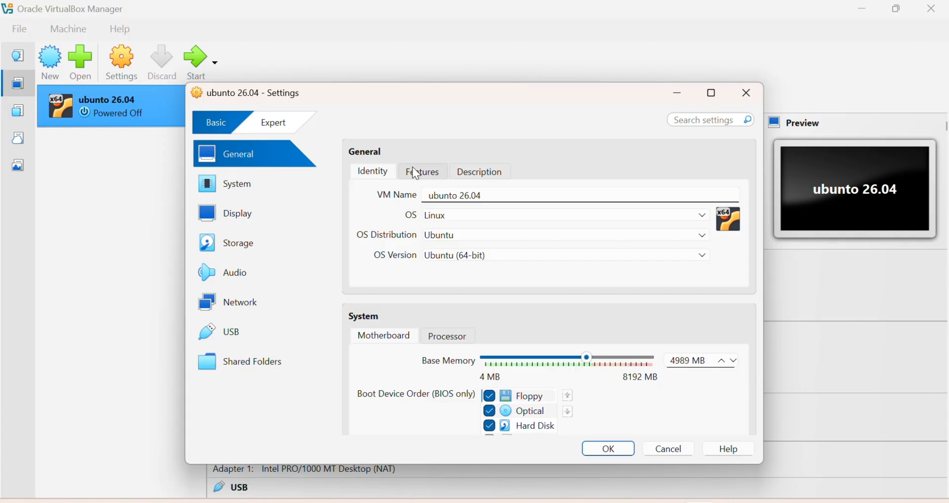
Step: Set both the virtual machine's Shared Clipboard and Drag-and-Drop features to Bidirectional
{"action": "left_click", "coordinate": [416, 175]}
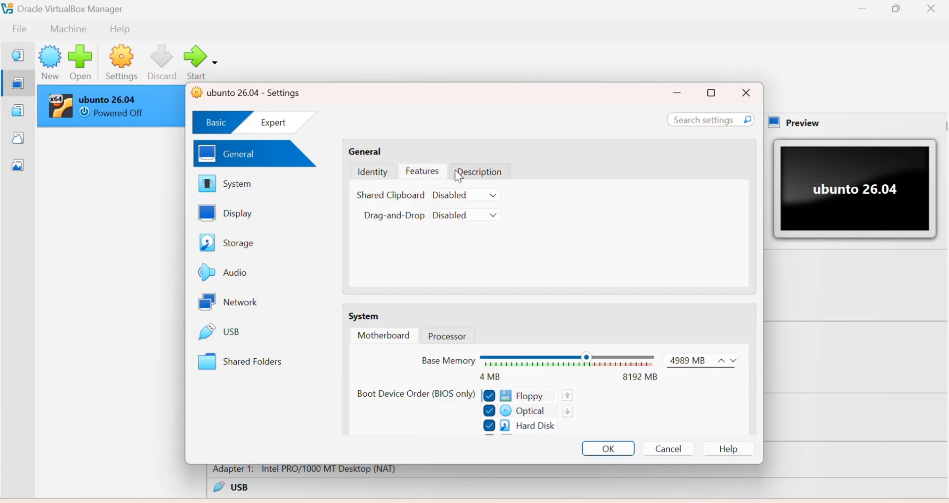
{"action": "left_click", "coordinate": [477, 175]}
{"action": "left_click", "coordinate": [425, 176]}
{"action": "left_click", "coordinate": [464, 193]}
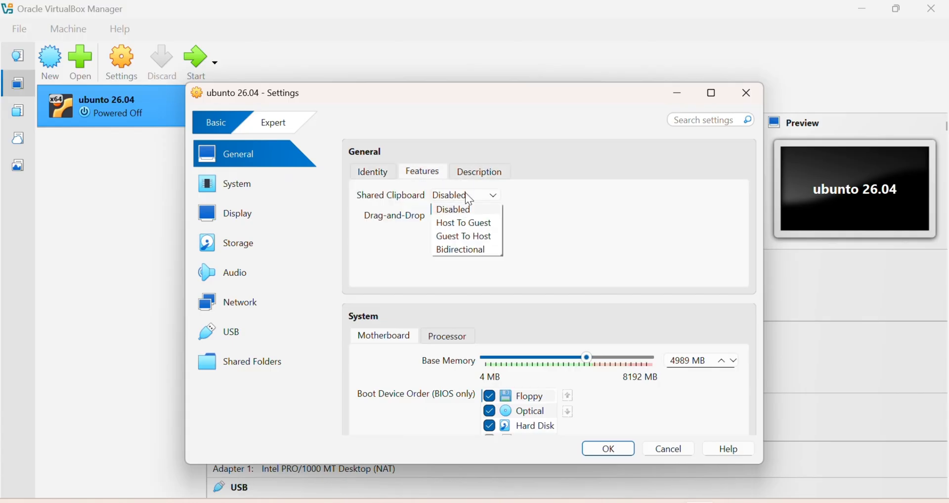
{"action": "left_click", "coordinate": [460, 252]}
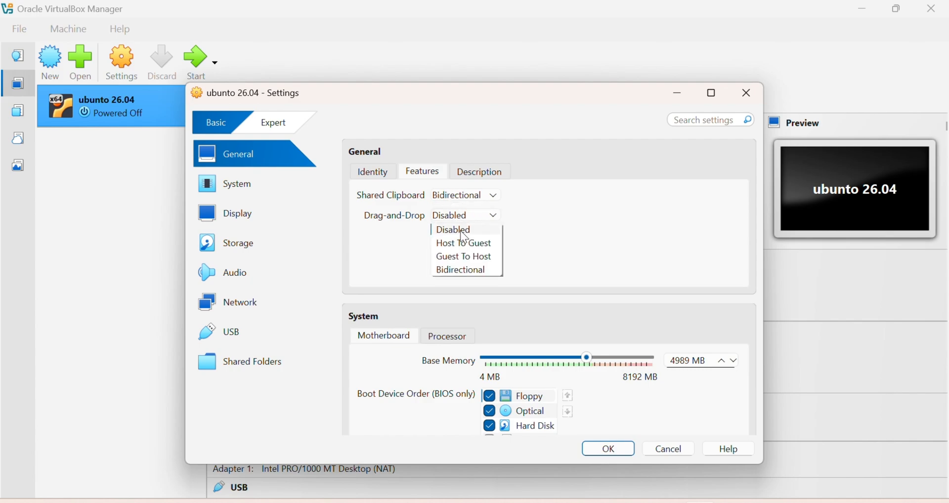
{"action": "left_click", "coordinate": [460, 270]}
{"action": "left_click", "coordinate": [488, 173]}
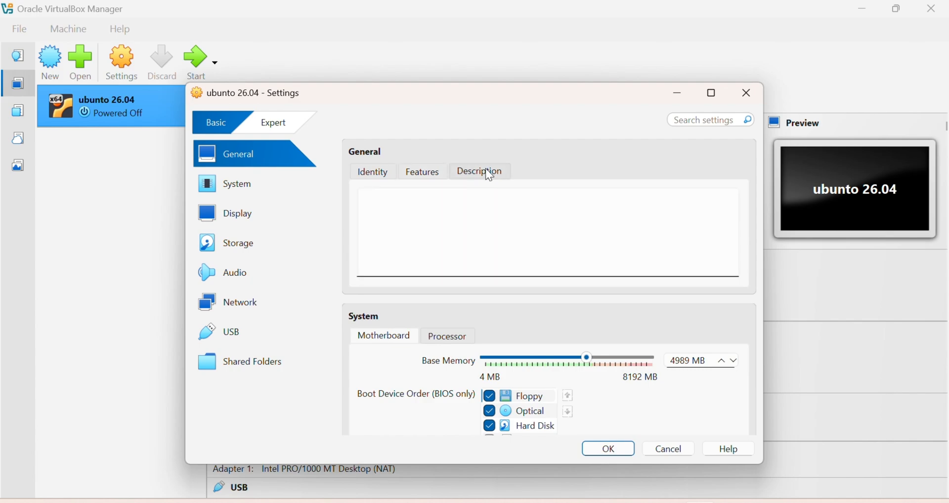
Step: Attach the downloaded ubuntu-26.04-desktop-arm64 disk image to the empty optical drive on the IDE controller, and check the remaining machine settings
{"action": "scroll", "coordinate": [511, 218], "scroll_direction": "down", "scroll_amount": 5}
{"action": "scroll", "coordinate": [511, 218], "scroll_direction": "down", "scroll_amount": 12}
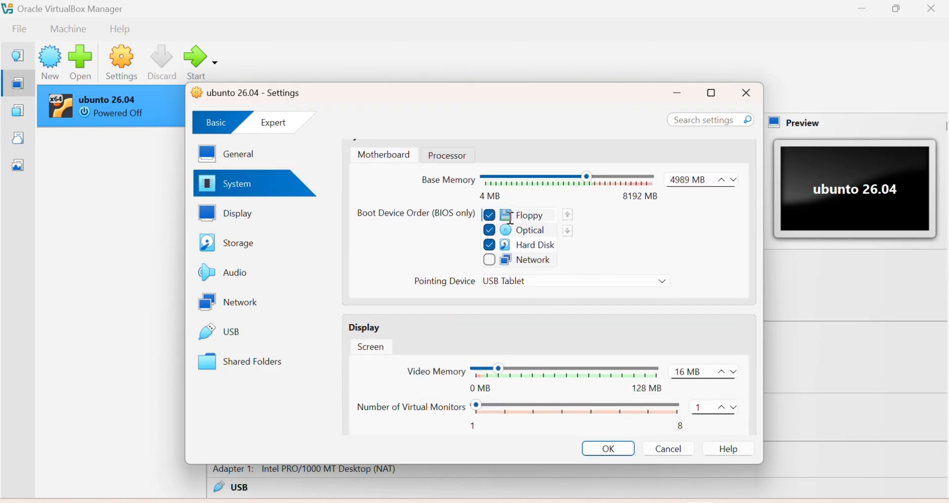
{"action": "scroll", "coordinate": [511, 218], "scroll_direction": "down", "scroll_amount": 5}
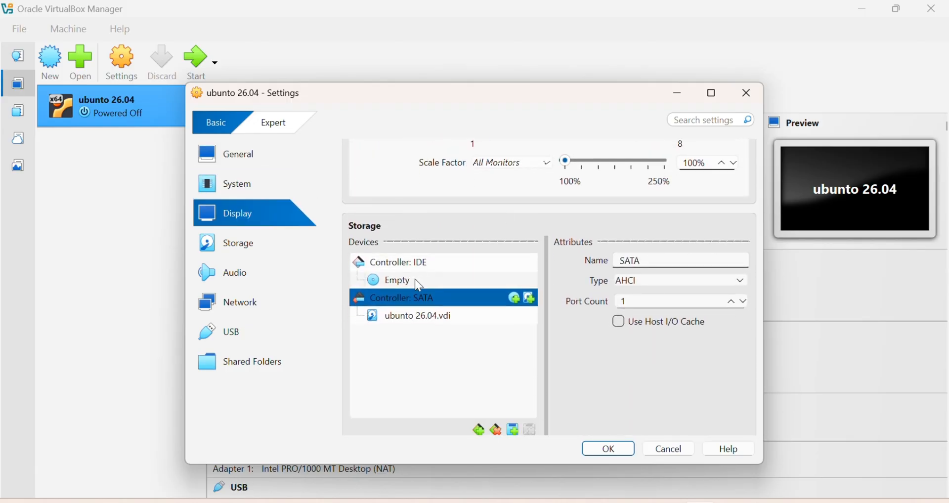
{"action": "left_click", "coordinate": [438, 278]}
{"action": "scroll", "coordinate": [657, 183], "scroll_direction": "down", "scroll_amount": 2}
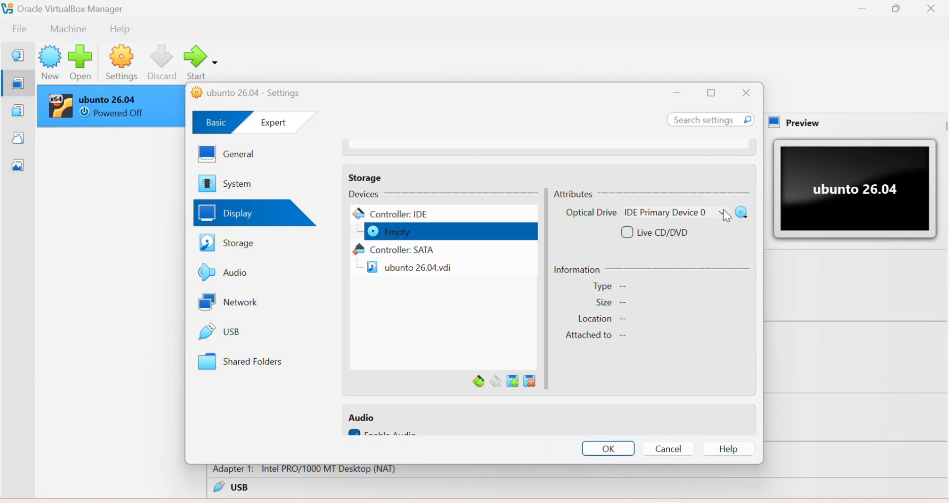
{"action": "left_click", "coordinate": [746, 213]}
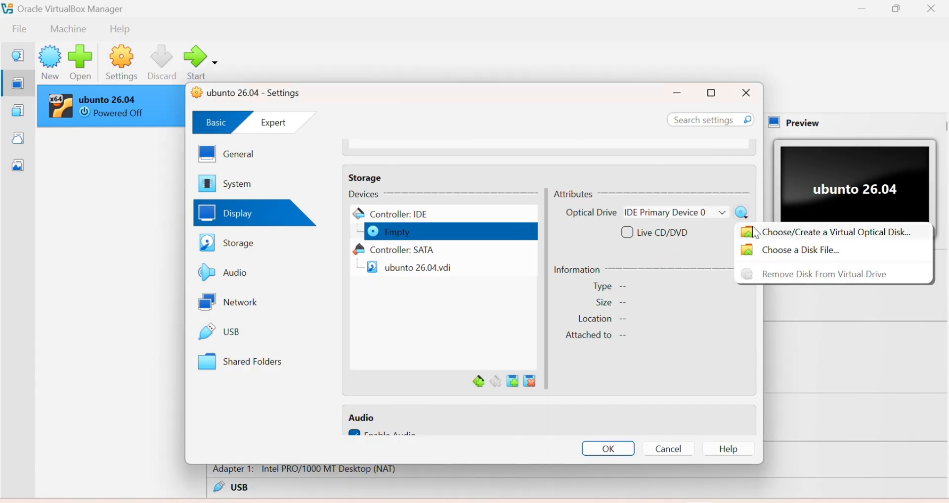
{"action": "left_click", "coordinate": [767, 256]}
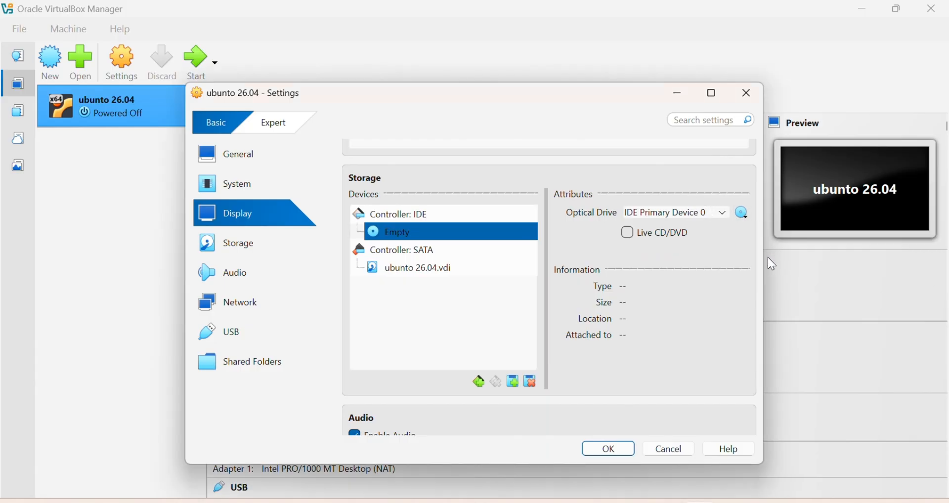
{"action": "left_click", "coordinate": [385, 255]}
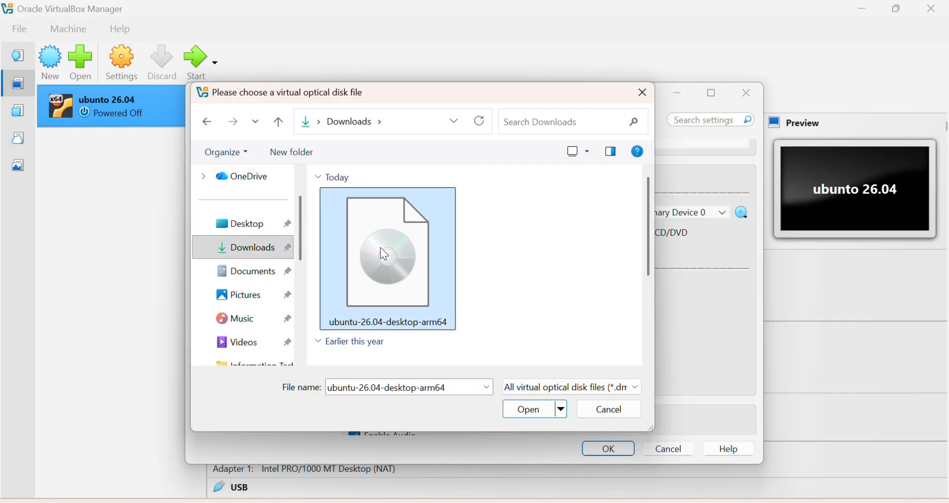
{"action": "left_click", "coordinate": [530, 412]}
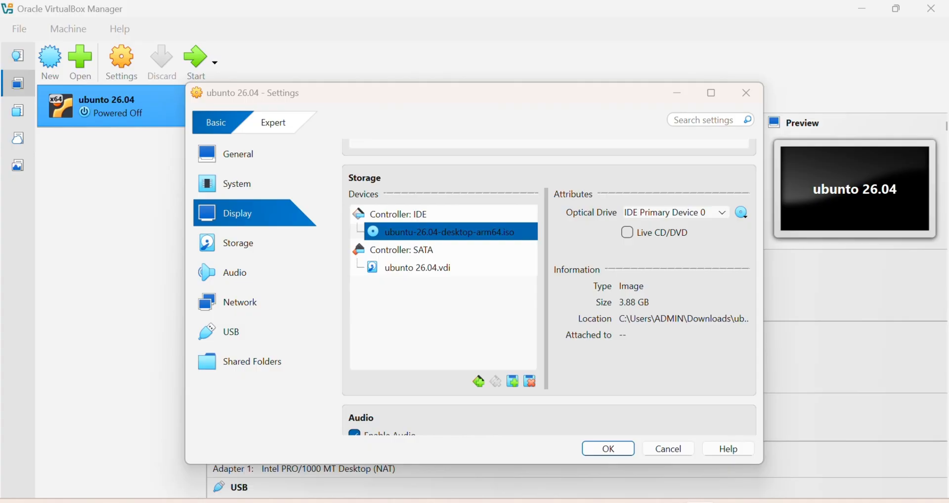
{"action": "scroll", "coordinate": [495, 348], "scroll_direction": "down", "scroll_amount": 4}
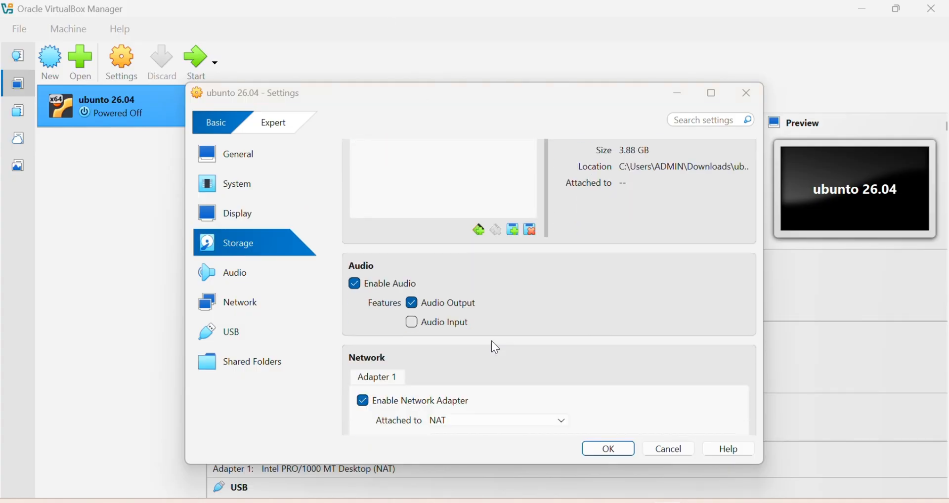
{"action": "scroll", "coordinate": [495, 348], "scroll_direction": "down", "scroll_amount": 6}
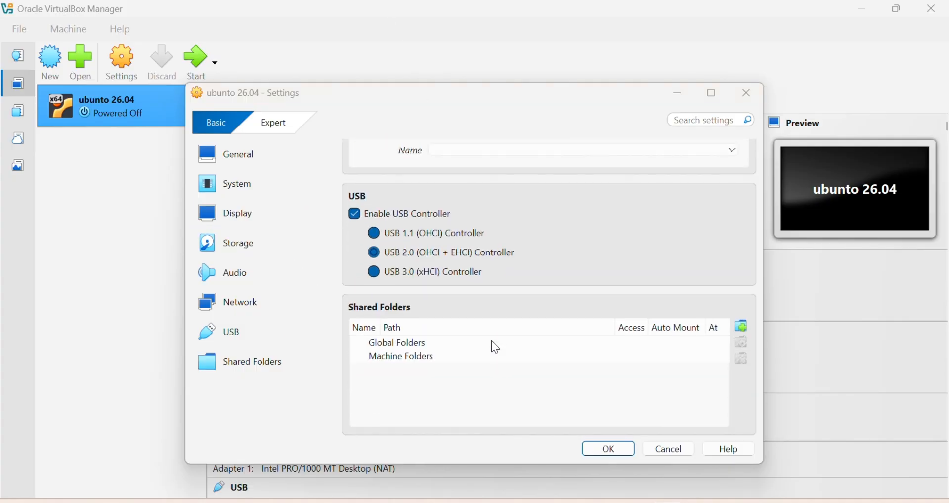